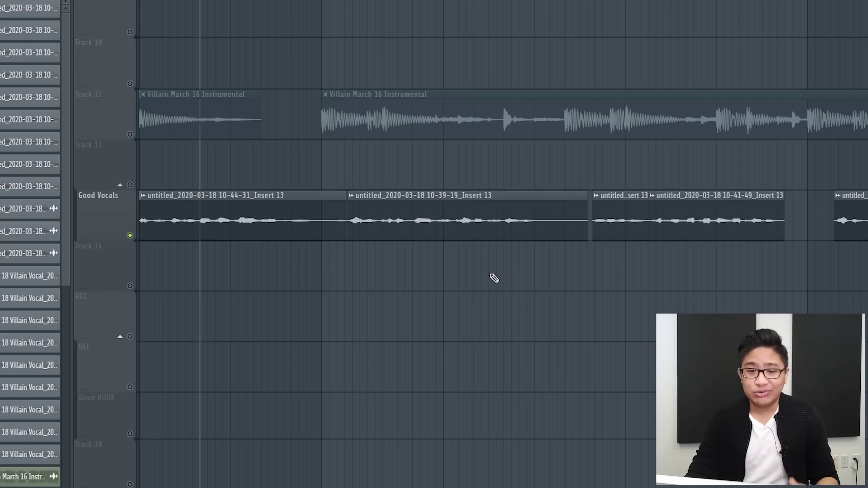
- Play the Good Vocals track and trim the silent end of the second vocal clip back to the playhead
{"action": "key", "text": "space"}
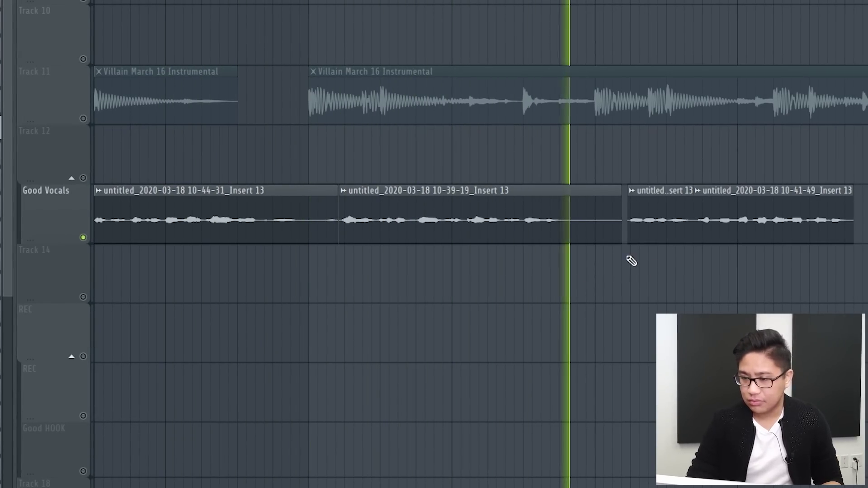
{"action": "left_click_drag", "start_coordinate": [619, 233], "coordinate": [571, 231]}
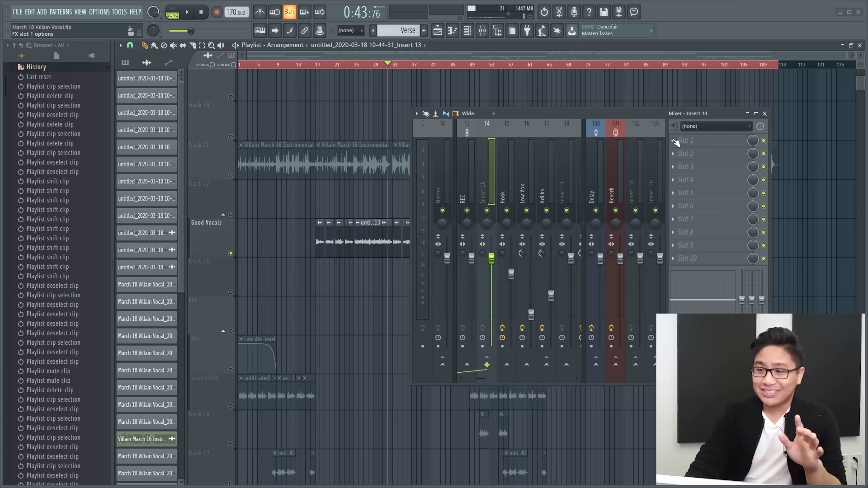
- Load FabFilter Pro-Q 3 in the first effect slot of Insert 14
{"action": "left_click", "coordinate": [676, 144]}
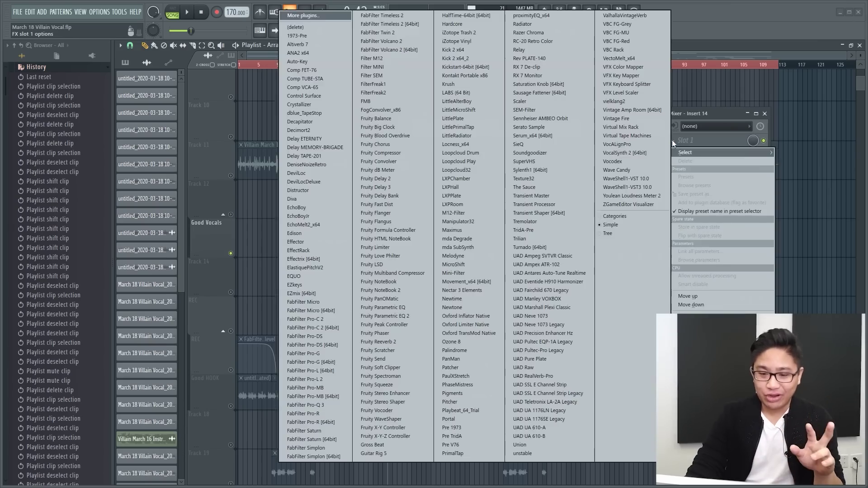
{"action": "left_click", "coordinate": [324, 406]}
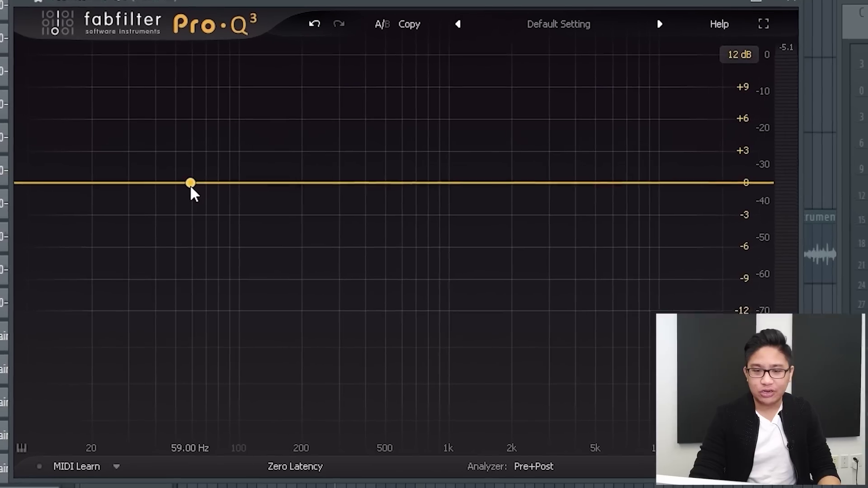
- Try four broad bell cuts across the Pro-Q 3 spectrum, including about -6.5 dB at 64 Hz and -3.8 dB at 383 Hz
{"action": "left_click_drag", "start_coordinate": [172, 166], "coordinate": [185, 218]}
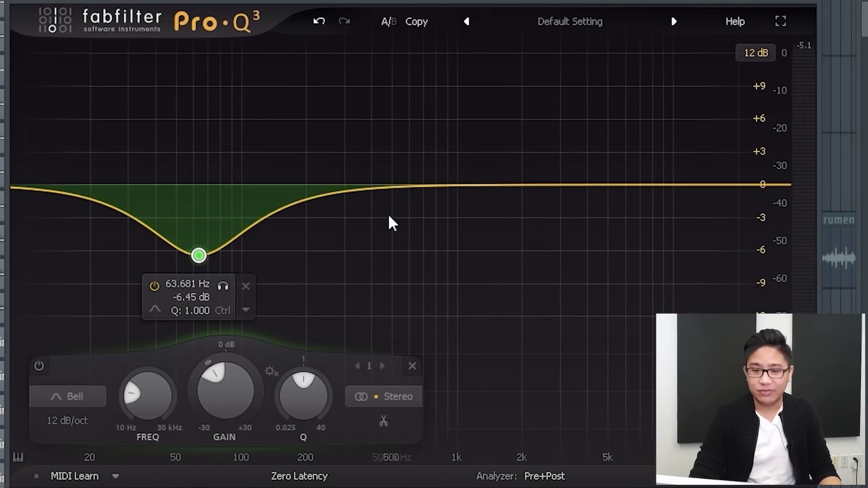
{"action": "left_click_drag", "start_coordinate": [367, 204], "coordinate": [366, 225]}
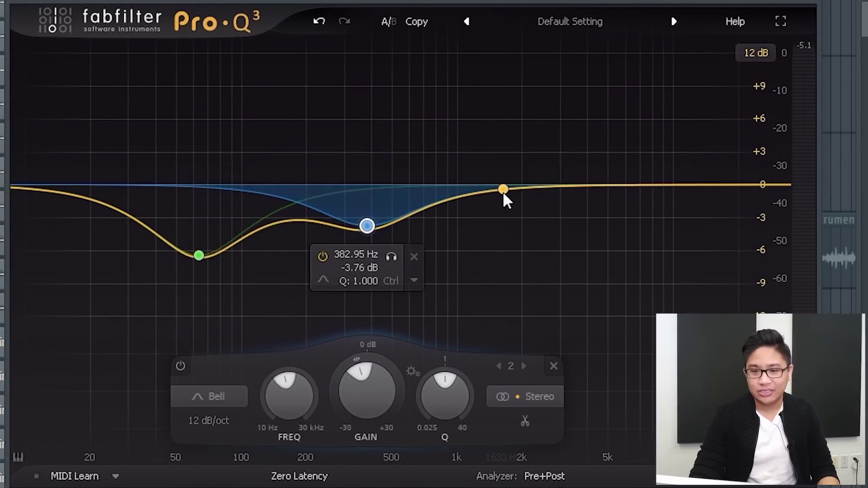
{"action": "left_click_drag", "start_coordinate": [508, 200], "coordinate": [527, 269]}
{"action": "left_click_drag", "start_coordinate": [665, 192], "coordinate": [665, 252]}
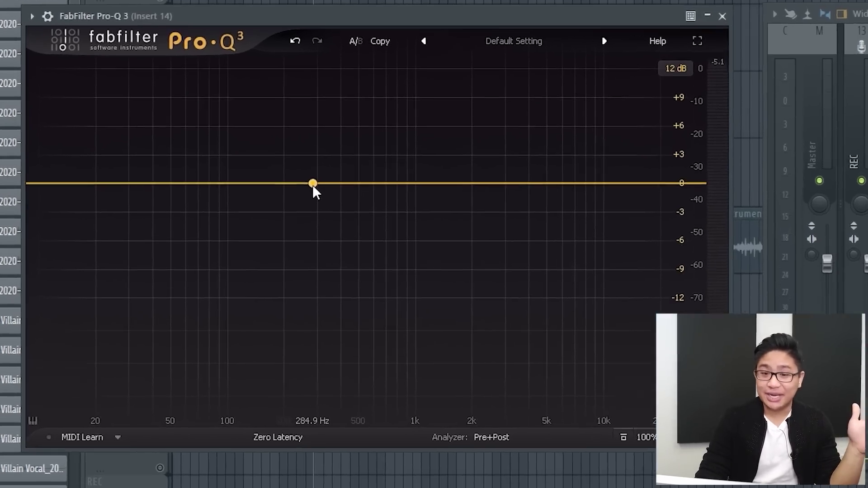
- Try boosting a bell band from about 285 Hz, then pull it down into a cut with a narrower Q
{"action": "left_click_drag", "start_coordinate": [288, 167], "coordinate": [290, 98]}
{"action": "left_click_drag", "start_coordinate": [369, 110], "coordinate": [409, 259]}
{"action": "scroll", "coordinate": [369, 111], "scroll_direction": "up", "scroll_amount": 12}
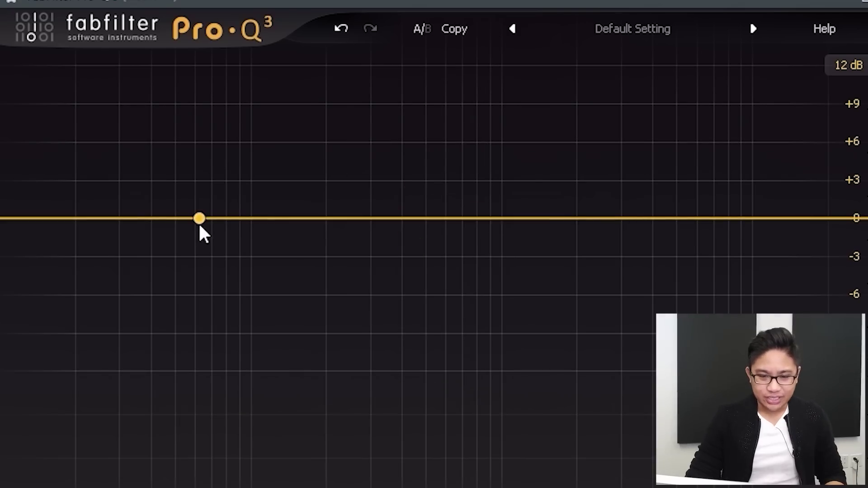
- Sweep boosted bell bands with Q 40 across the playing vocal and turn them into small cuts near 545 Hz and 2.5 kHz
{"action": "left_click_drag", "start_coordinate": [199, 219], "coordinate": [412, 47]}
{"action": "scroll", "coordinate": [222, 95], "scroll_direction": "up", "scroll_amount": 15}
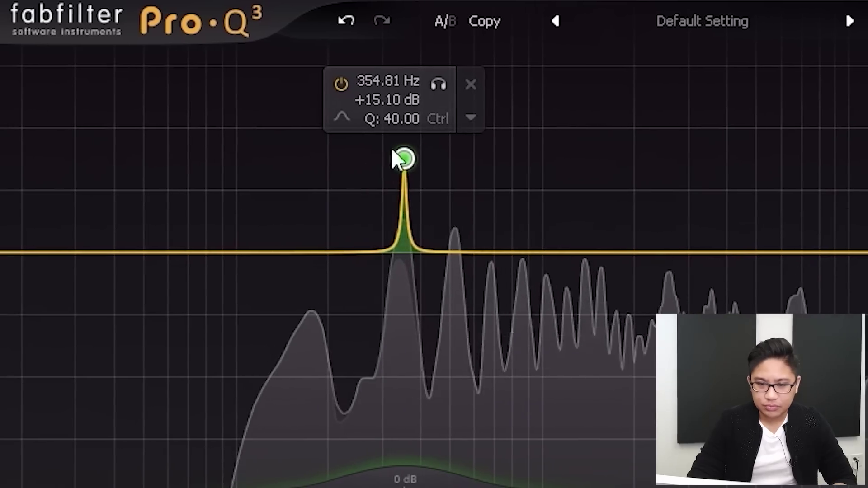
{"action": "left_click_drag", "start_coordinate": [399, 154], "coordinate": [448, 275]}
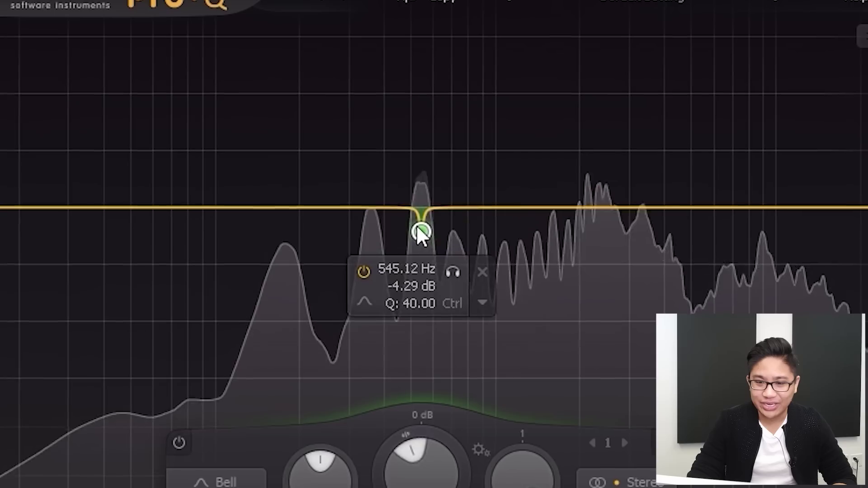
{"action": "left_click_drag", "start_coordinate": [417, 225], "coordinate": [442, 222]}
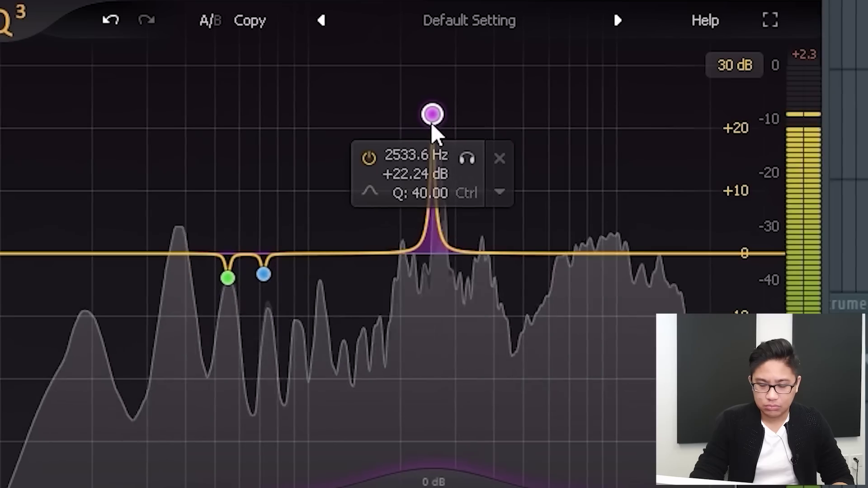
{"action": "left_click_drag", "start_coordinate": [431, 123], "coordinate": [435, 285]}
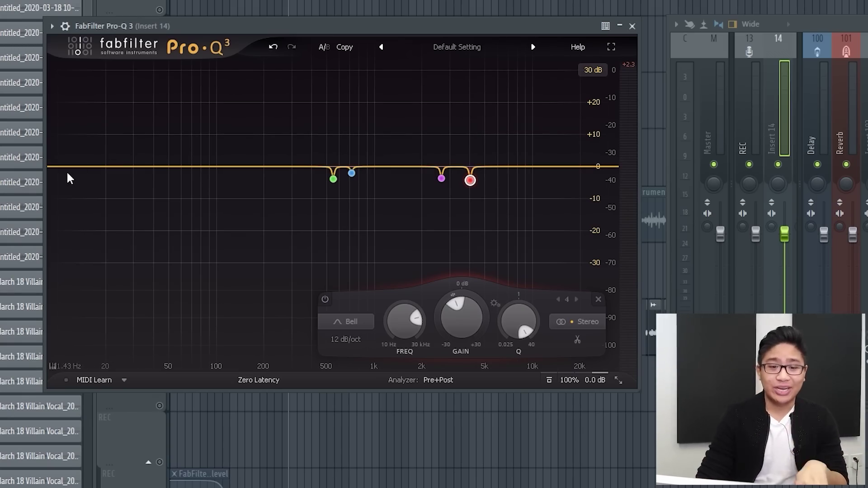
- Add an 18 dB/oct low cut at the bottom of the vocal EQ and adjust its cutoff frequency
{"action": "left_click_drag", "start_coordinate": [63, 168], "coordinate": [270, 172]}
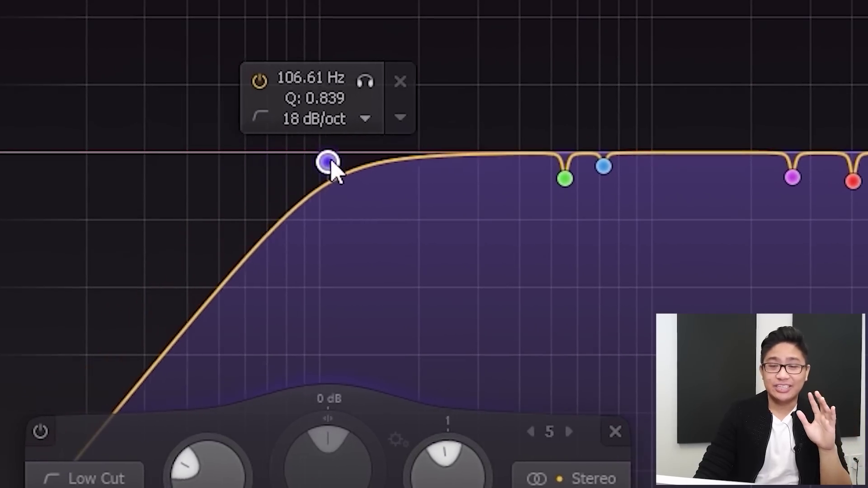
{"action": "left_click_drag", "start_coordinate": [333, 165], "coordinate": [271, 156]}
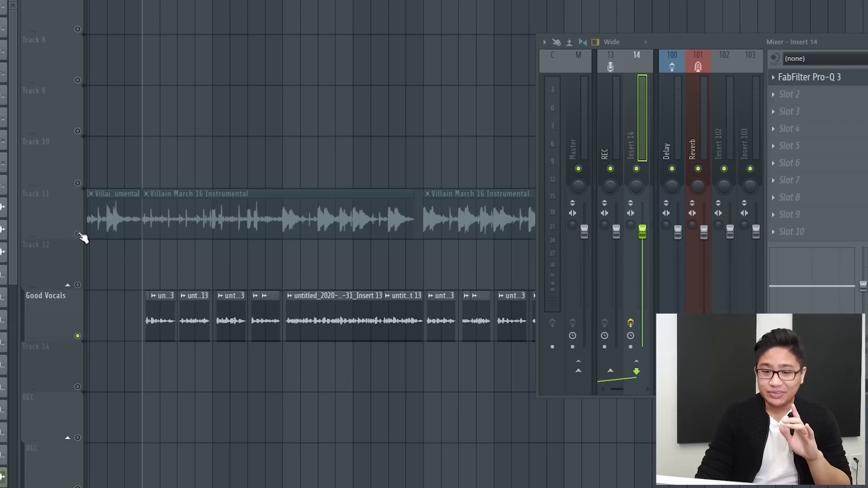
- Unmute the instrumental on Track 11 and readjust the vocal's low cut in Pro-Q 3 during playback
{"action": "left_click", "coordinate": [78, 235]}
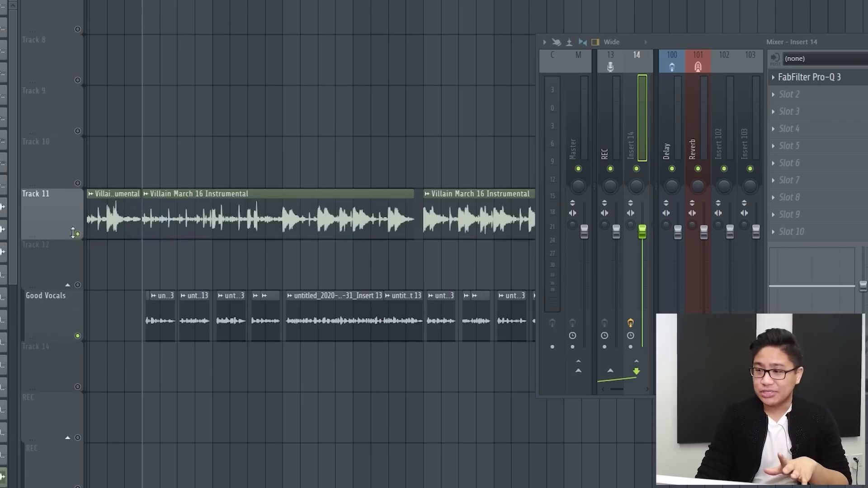
{"action": "left_click", "coordinate": [822, 80]}
{"action": "key", "text": "space"}
{"action": "left_click_drag", "start_coordinate": [47, 165], "coordinate": [318, 162]}
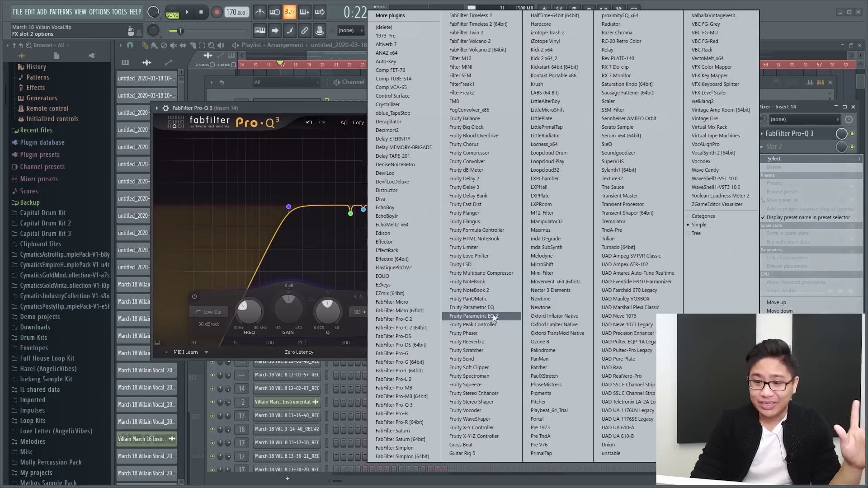
- Try Fruity Parametric EQ 2 in the second effect slot and pull its first band down to cut the low end
{"action": "left_click", "coordinate": [493, 316]}
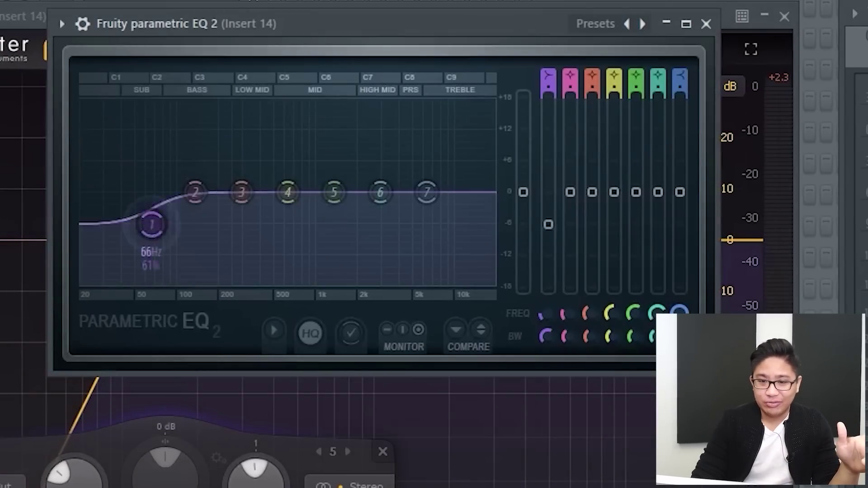
{"action": "left_click_drag", "start_coordinate": [151, 225], "coordinate": [201, 285]}
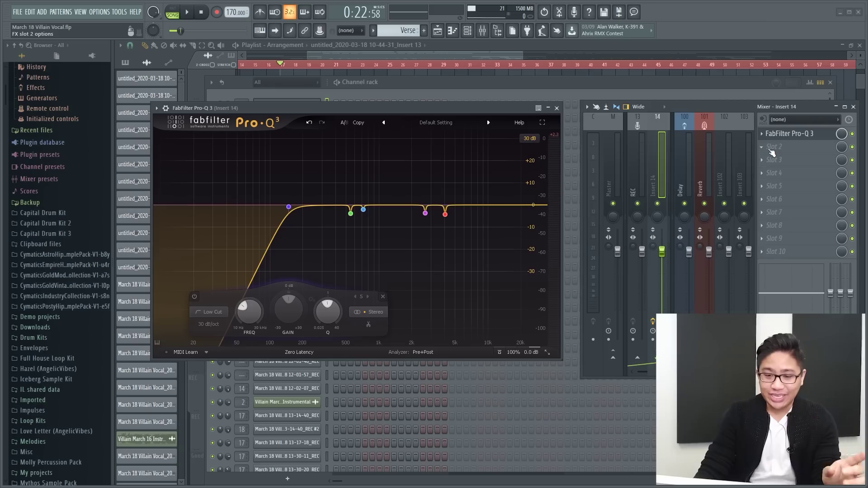
- Load the FabFilter Pro-C 2 [64bit] compressor in the second effect slot of Insert 14
{"action": "left_click", "coordinate": [769, 148]}
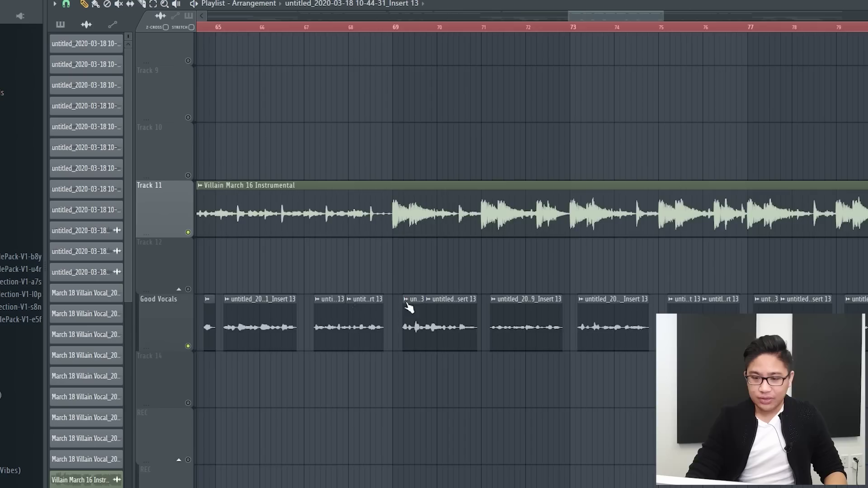
- Examine the loudness differences between the two adjoining vocal clips on the Good Vocals track, selecting each in turn
{"action": "scroll", "coordinate": [409, 305], "scroll_direction": "up", "scroll_amount": 4}
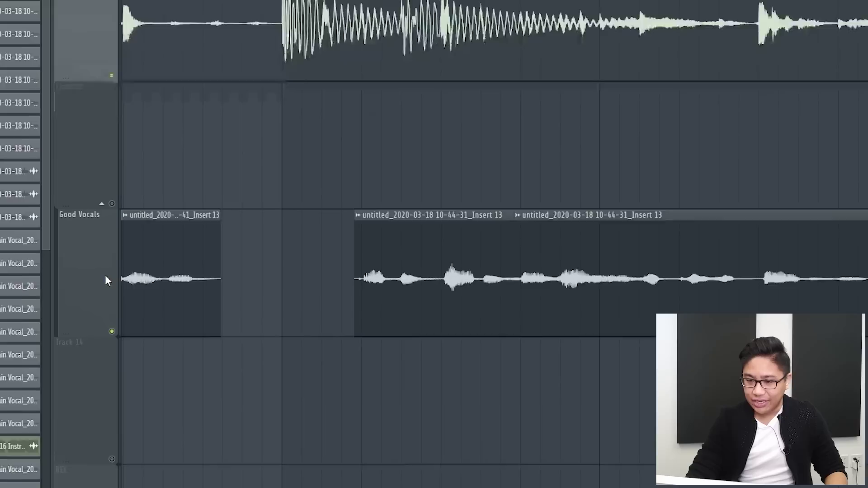
{"action": "scroll", "coordinate": [106, 276], "scroll_direction": "up", "scroll_amount": 2}
{"action": "left_click_drag", "start_coordinate": [415, 141], "coordinate": [442, 304]}
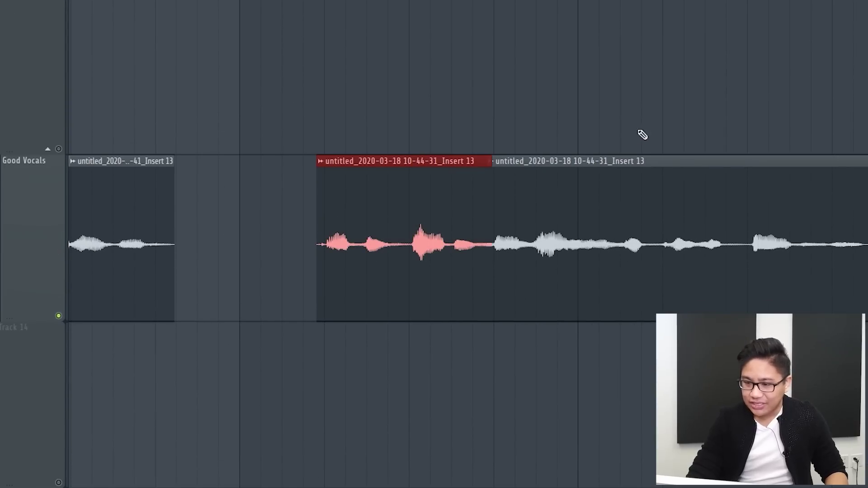
{"action": "left_click_drag", "start_coordinate": [672, 131], "coordinate": [753, 204]}
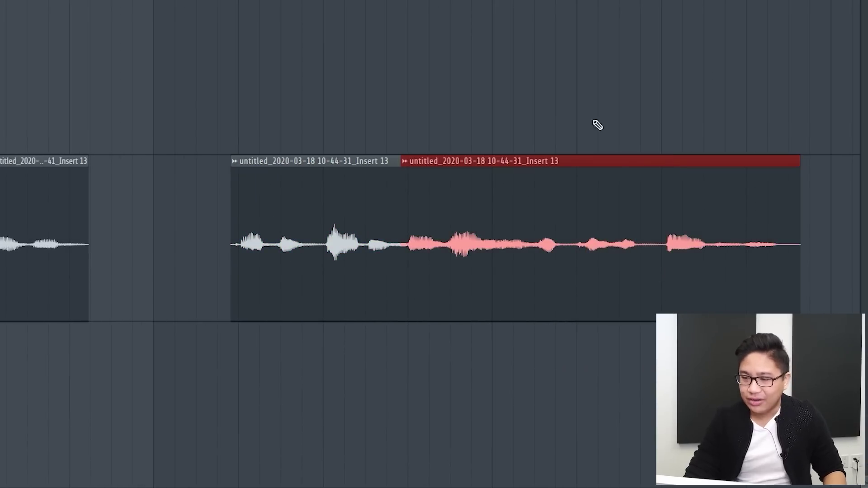
{"action": "scroll", "coordinate": [398, 122], "scroll_direction": "down", "scroll_amount": 4}
{"action": "scroll", "coordinate": [306, 118], "scroll_direction": "down", "scroll_amount": 4}
{"action": "scroll", "coordinate": [10, 213], "scroll_direction": "down", "scroll_amount": 4}
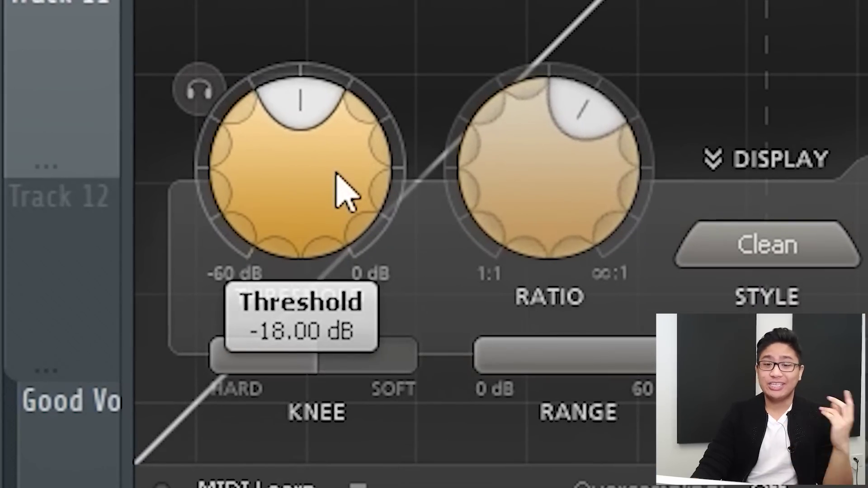
- Check the compressor's threshold, ratio, attack and release, and try raising its output gain
{"action": "mouse_move", "coordinate": [594, 172]}
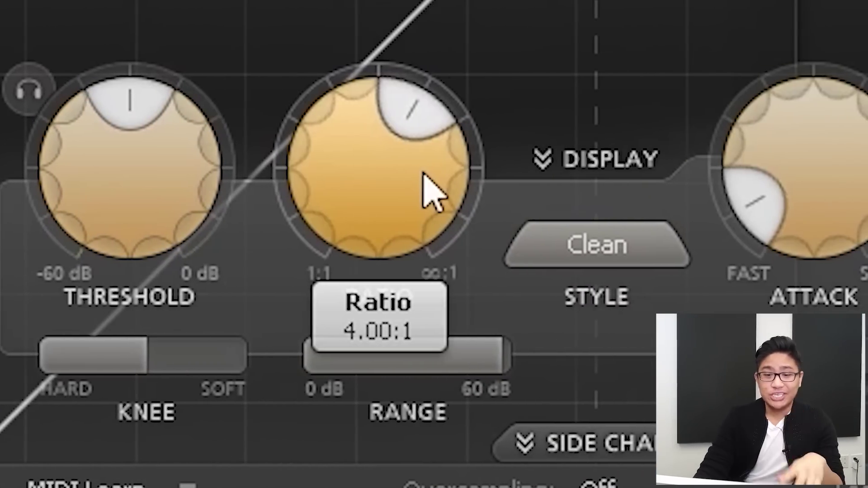
{"action": "mouse_move", "coordinate": [833, 171]}
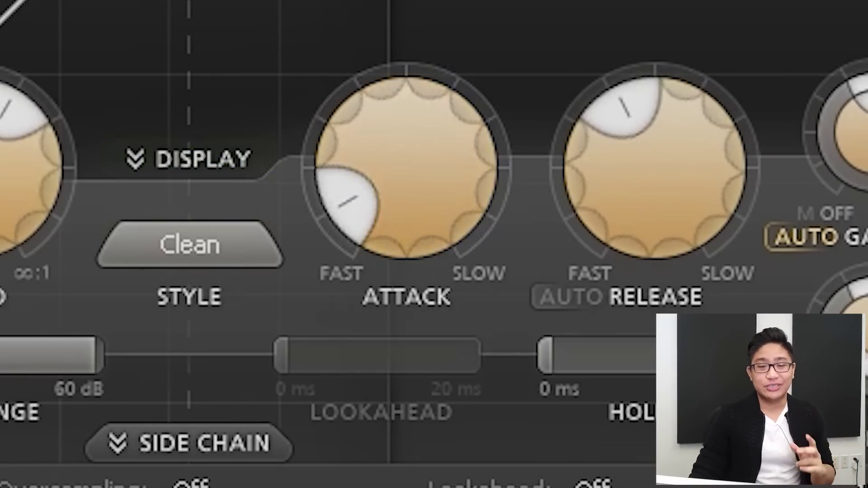
{"action": "mouse_move", "coordinate": [688, 135]}
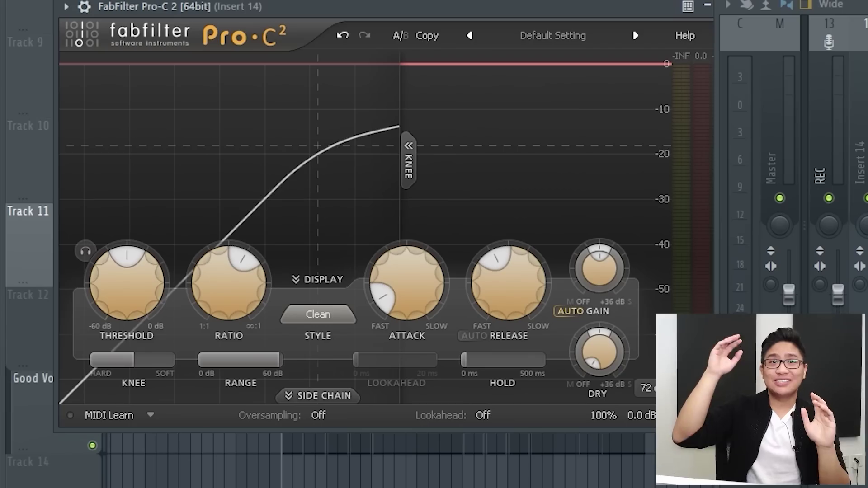
{"action": "left_click_drag", "start_coordinate": [595, 278], "coordinate": [597, 253]}
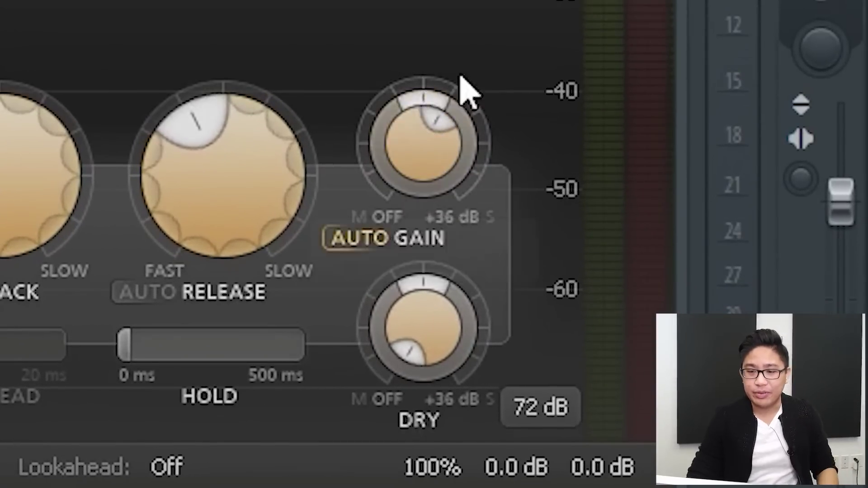
- Load the Total Control bM vocals preset in Pro-C 2 and lower its threshold while the vocals play
{"action": "mouse_move", "coordinate": [310, 151]}
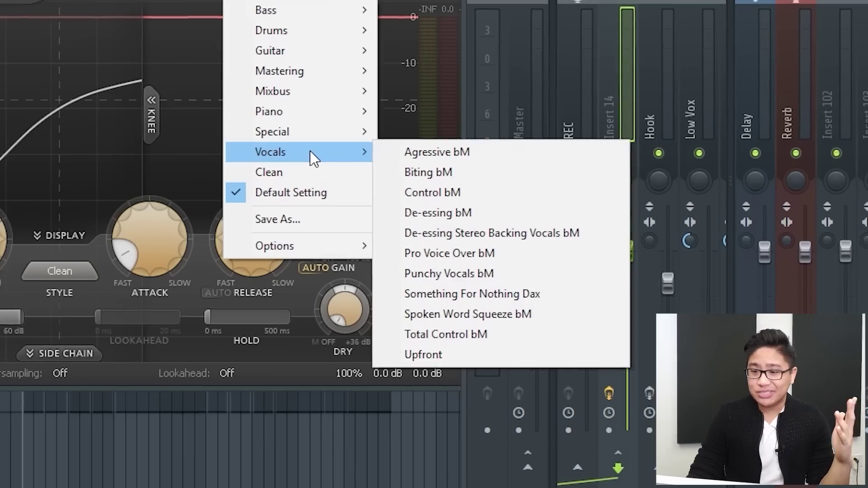
{"action": "left_click", "coordinate": [490, 333]}
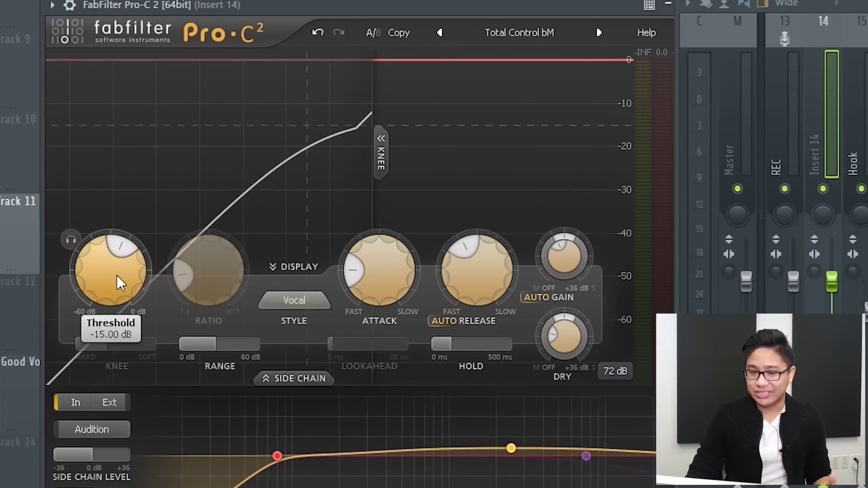
{"action": "mouse_move", "coordinate": [109, 265]}
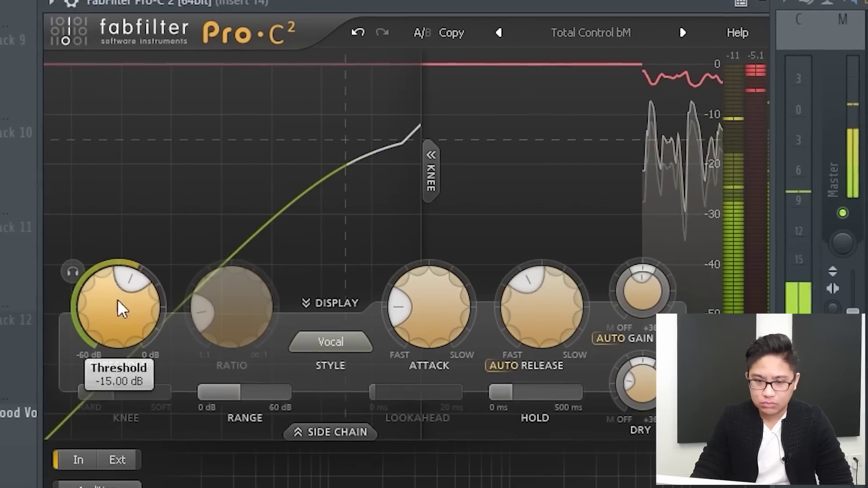
{"action": "left_click_drag", "start_coordinate": [109, 268], "coordinate": [113, 276]}
{"action": "left_click_drag", "start_coordinate": [121, 312], "coordinate": [118, 341]}
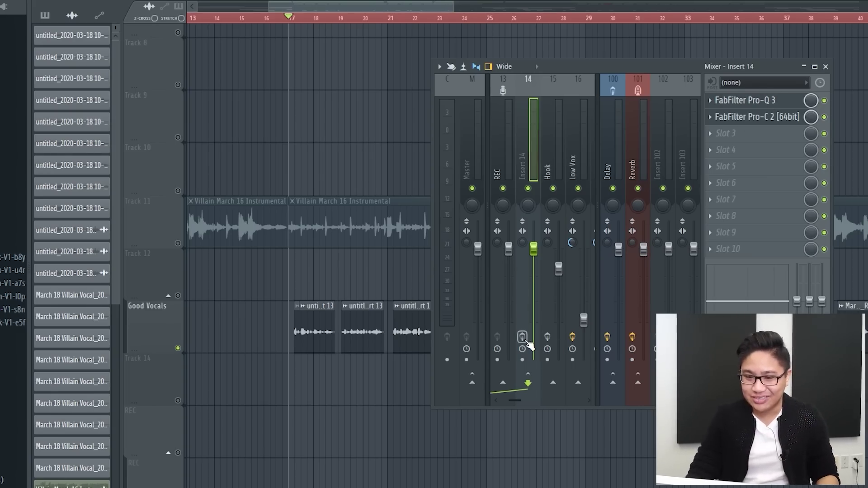
- Play the vocals with Insert 14's effects bypassed and re-enable the effects to compare the sound
{"action": "key", "text": "space"}
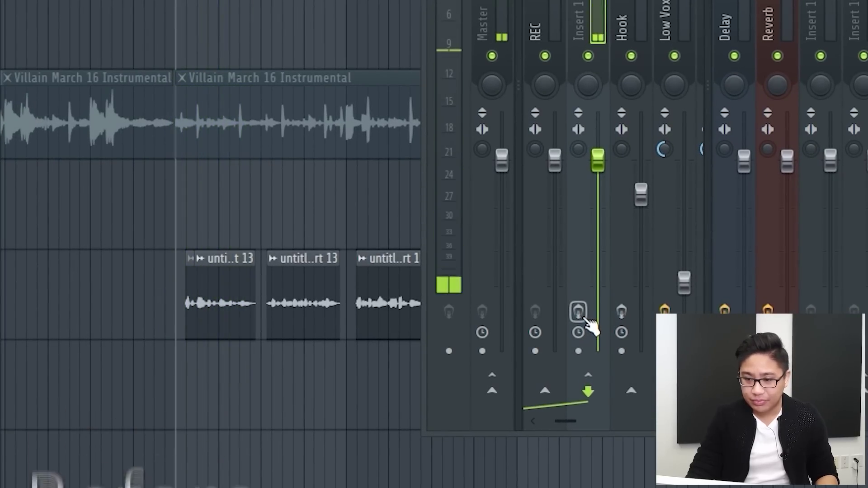
{"action": "left_click", "coordinate": [586, 319]}
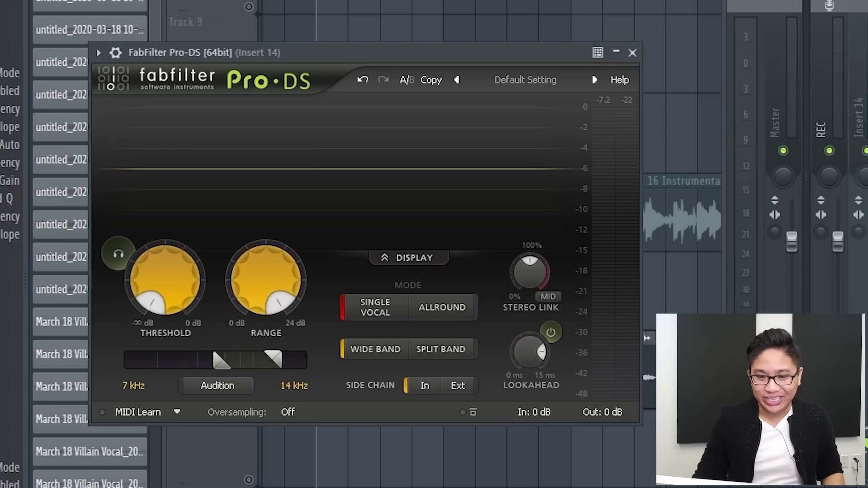
- Play the vocals and adjust the threshold and range of the Pro-DS de-esser
{"action": "key", "text": "space"}
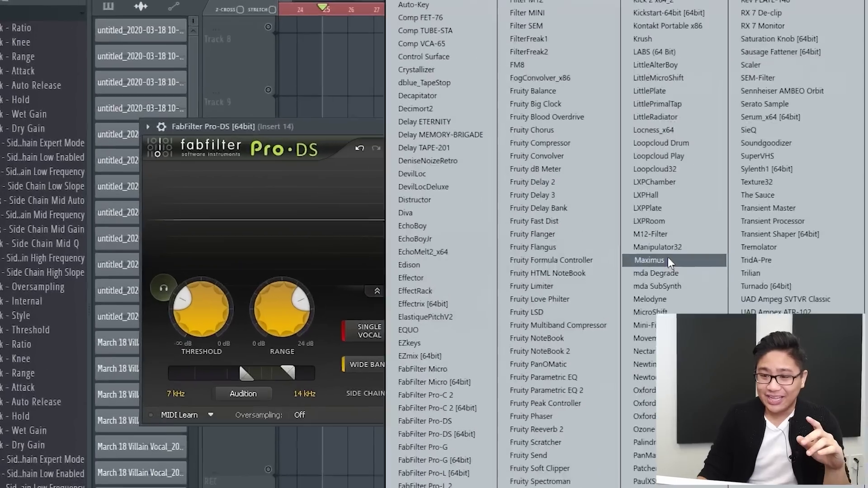
- Load Maximus into Insert 14's effect chain and look for its presets
{"action": "left_click", "coordinate": [646, 201]}
{"action": "left_click", "coordinate": [118, 43]}
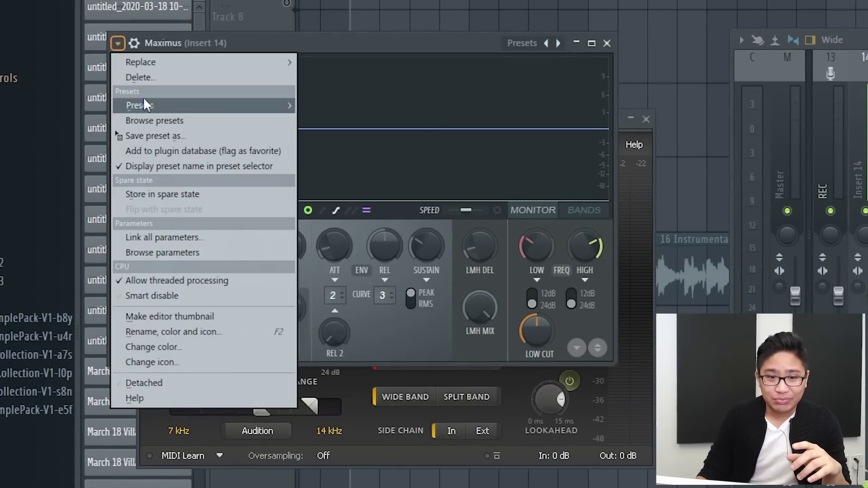
{"action": "mouse_move", "coordinate": [145, 102]}
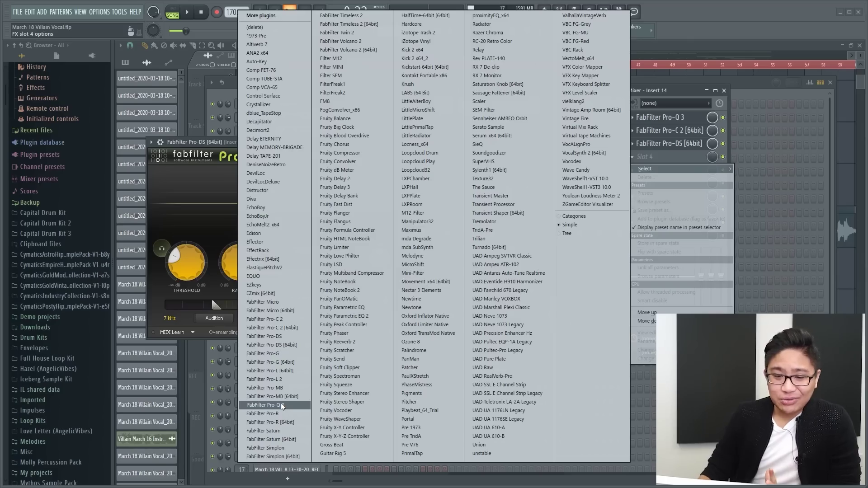
- Add a FabFilter Pro-Q 3 to Insert 14 and create a 12 dB/oct low cut at about 202 Hz while the vocals play
{"action": "left_click", "coordinate": [280, 406]}
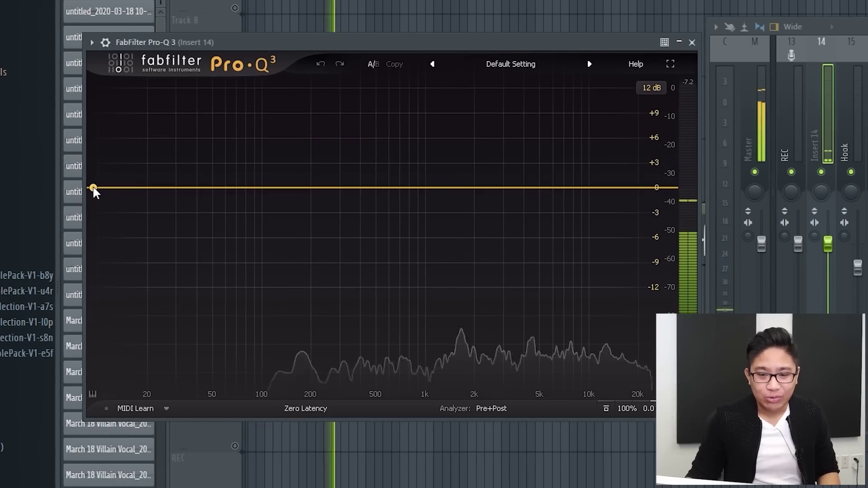
{"action": "left_click_drag", "start_coordinate": [128, 194], "coordinate": [309, 189]}
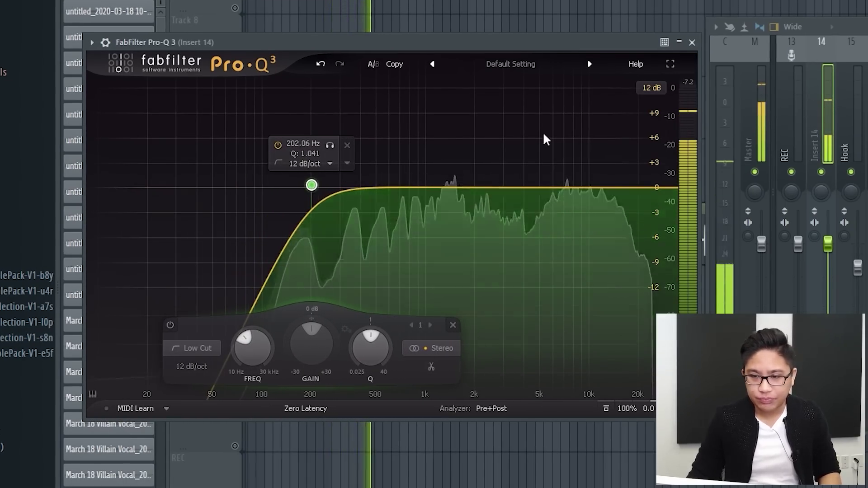
{"action": "key", "text": "space"}
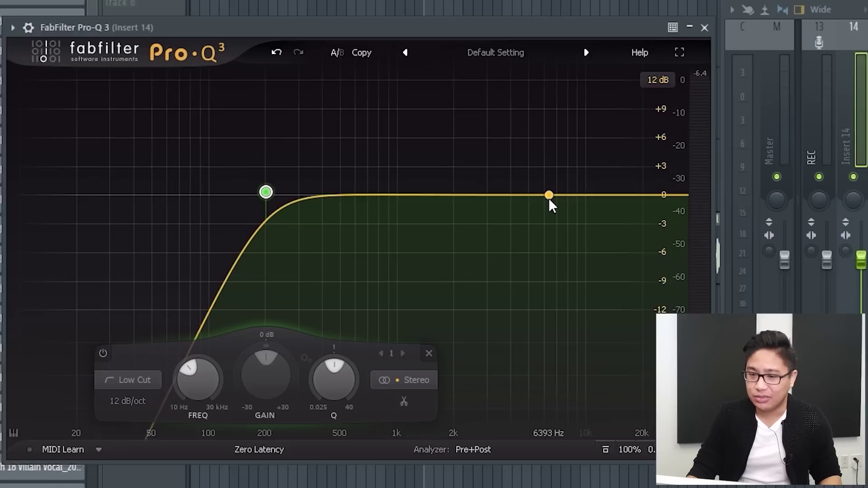
{"action": "key", "text": "space"}
- Boost the vocals' upper mids by about 2 dB and the highs near 14 kHz with bell bands, and compare with Insert 14's effects toggled
{"action": "left_click_drag", "start_coordinate": [559, 188], "coordinate": [487, 186]}
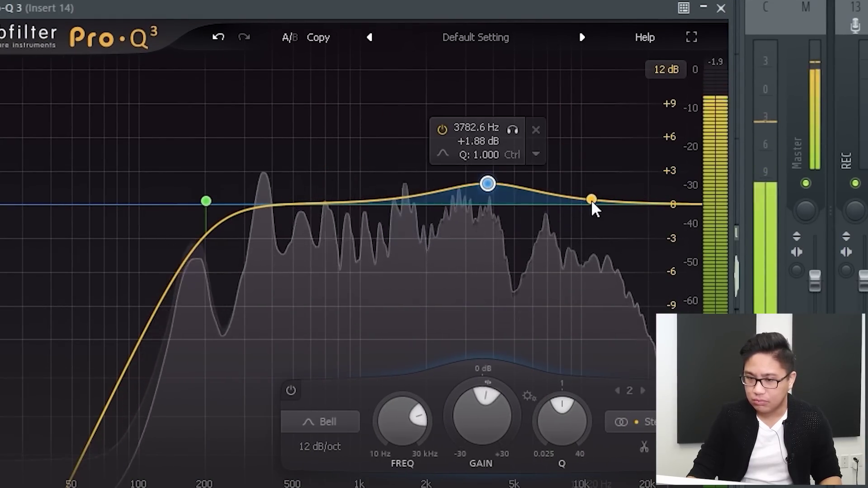
{"action": "left_click_drag", "start_coordinate": [591, 200], "coordinate": [590, 158]}
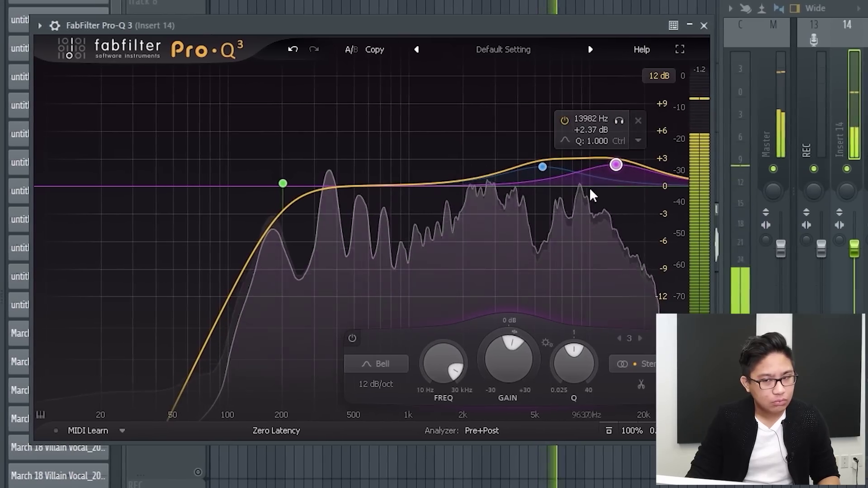
{"action": "left_click_drag", "start_coordinate": [613, 165], "coordinate": [610, 184]}
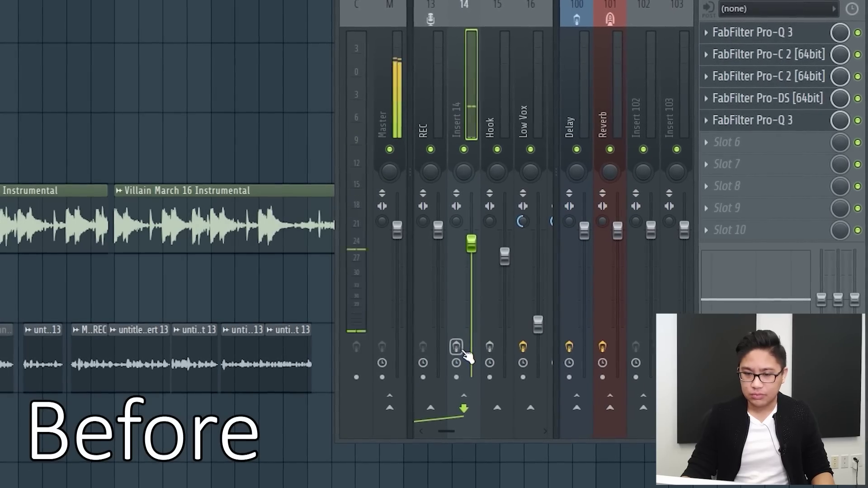
{"action": "left_click", "coordinate": [458, 349]}
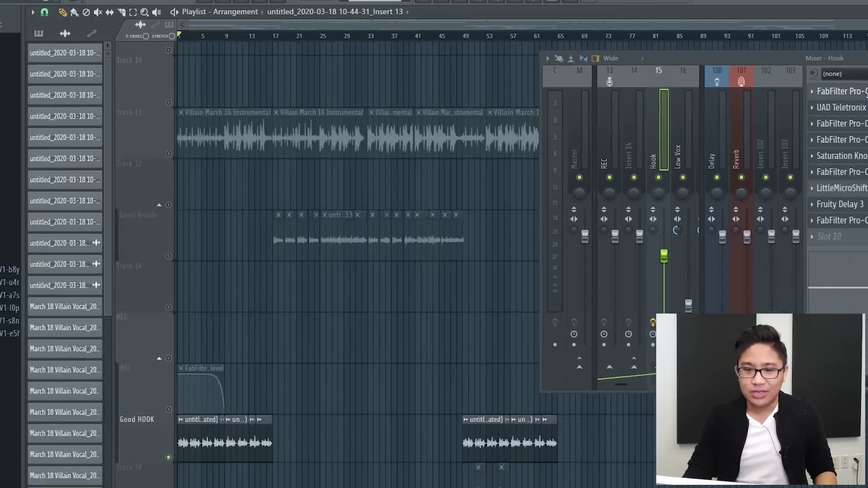
- Play the hook and examine its effect chain: Pro-Q 3, LA-2A, Pro-DS, Pro-C 2, Saturation Knob and the second Pro-Q 3
{"action": "left_click", "coordinate": [746, 64]}
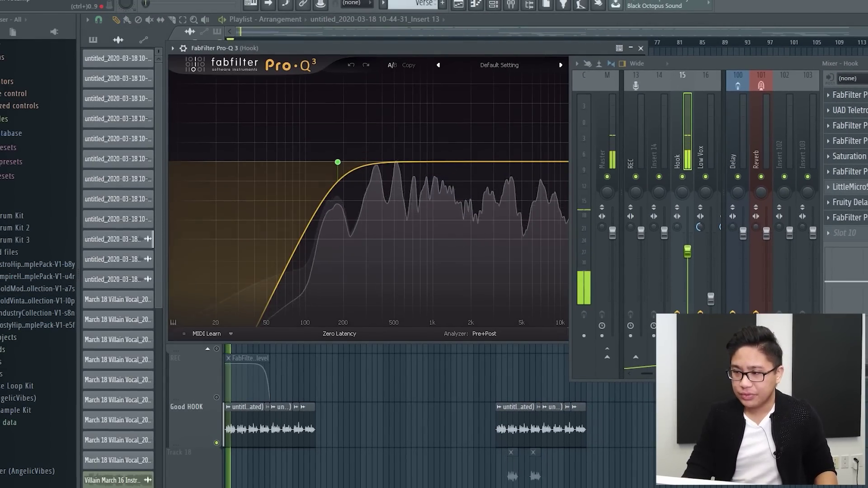
{"action": "left_click", "coordinate": [846, 110]}
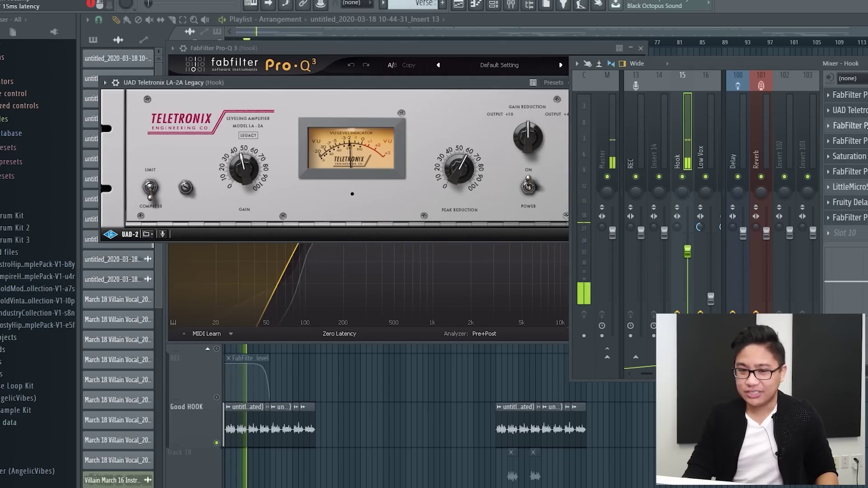
{"action": "left_click", "coordinate": [866, 126]}
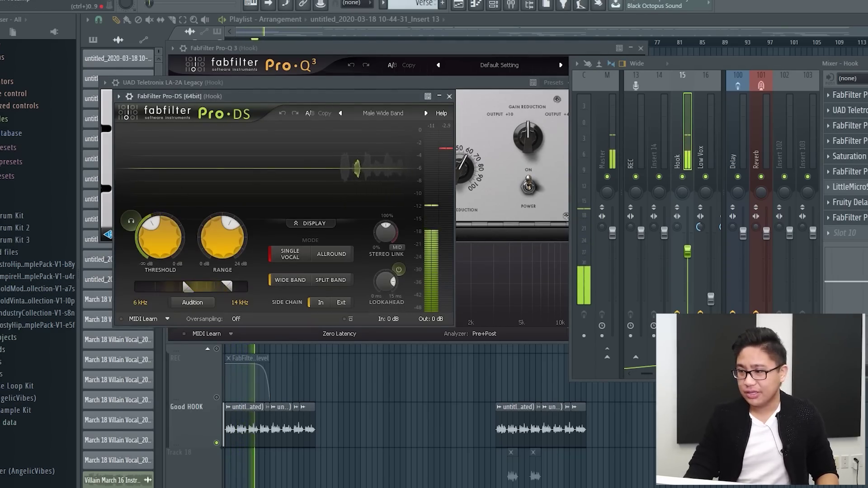
{"action": "left_click", "coordinate": [851, 141]}
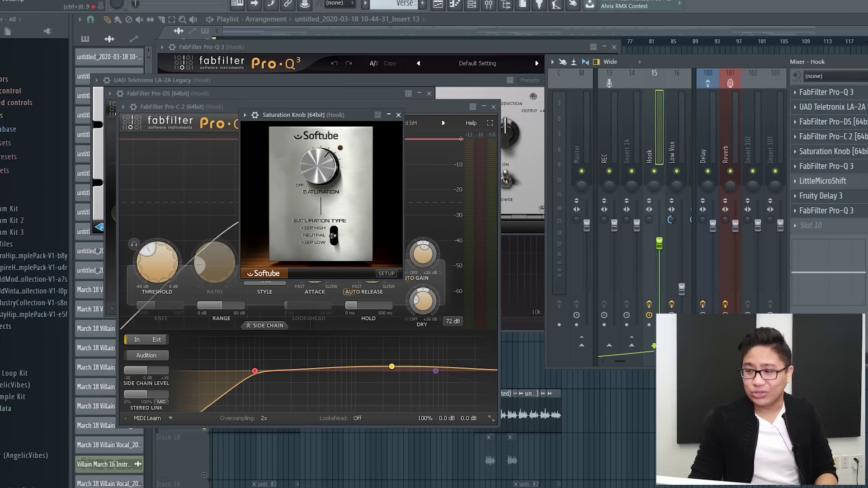
{"action": "key", "text": "space"}
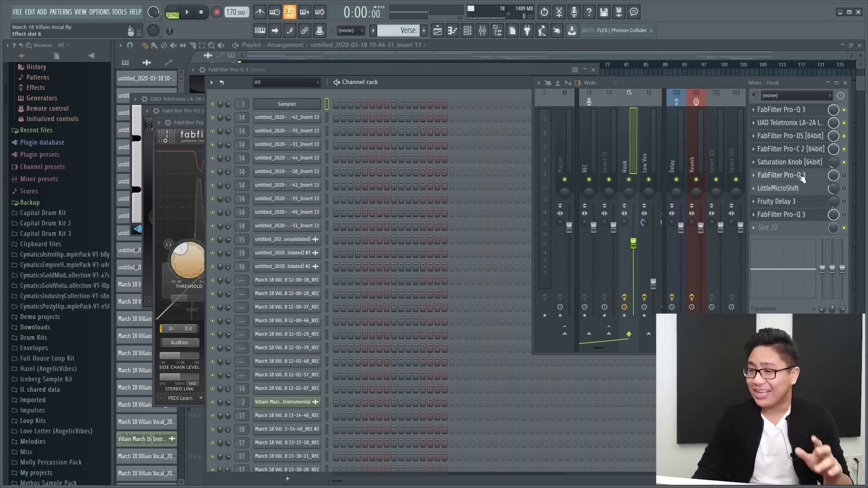
{"action": "left_click", "coordinate": [801, 175]}
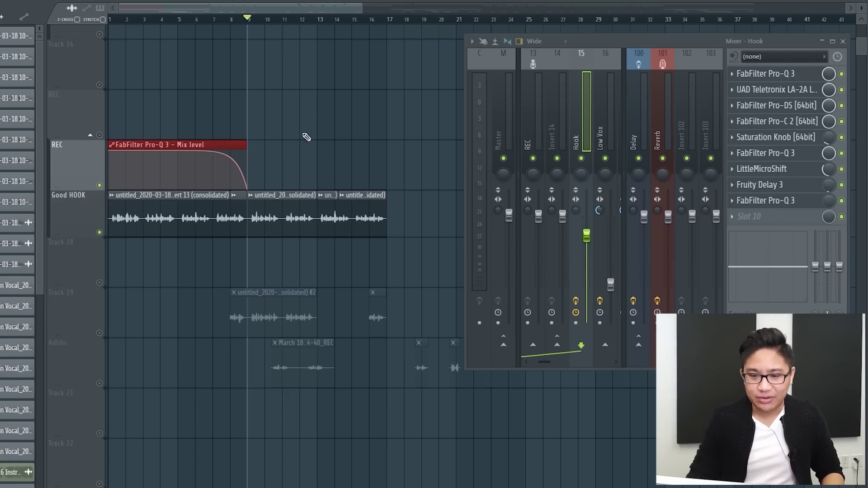
- Play the hook around the end of its Pro-Q 3 mix-level automation and unmute the instrumental on Track 11
{"action": "key", "text": "space"}
{"action": "scroll", "coordinate": [248, 155], "scroll_direction": "down", "scroll_amount": 5, "text": "ctrl"}
{"action": "scroll", "coordinate": [162, 156], "scroll_direction": "up", "scroll_amount": 6}
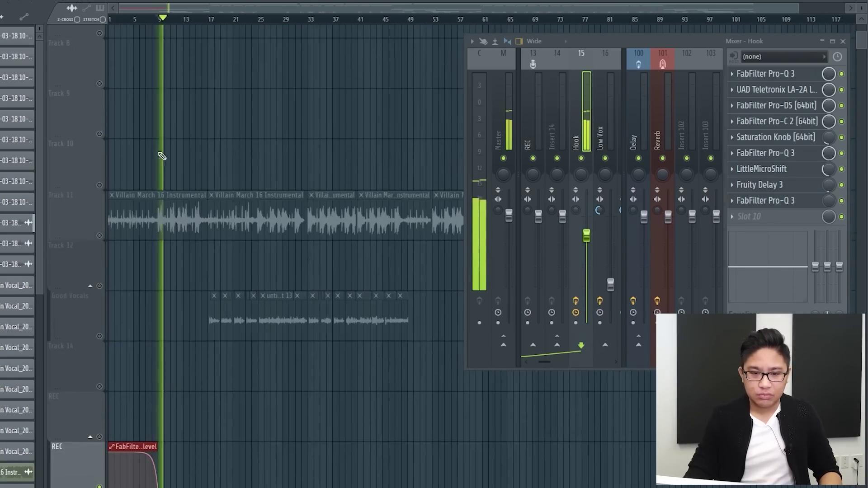
{"action": "left_click", "coordinate": [99, 235]}
- Examine the Low Vox channel's Pro-Q 3 curve and play the Track 19 vocals
{"action": "scroll", "coordinate": [203, 242], "scroll_direction": "down", "scroll_amount": 5}
{"action": "scroll", "coordinate": [152, 207], "scroll_direction": "up", "scroll_amount": 3, "text": "ctrl"}
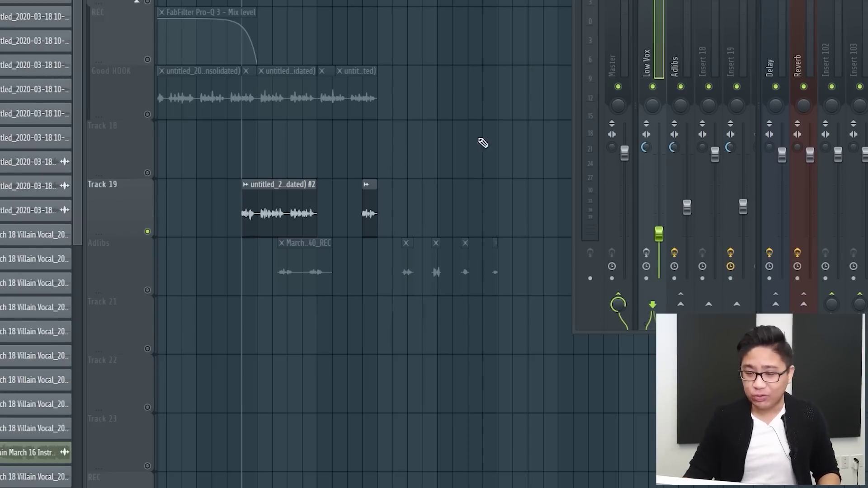
{"action": "key", "text": "space"}
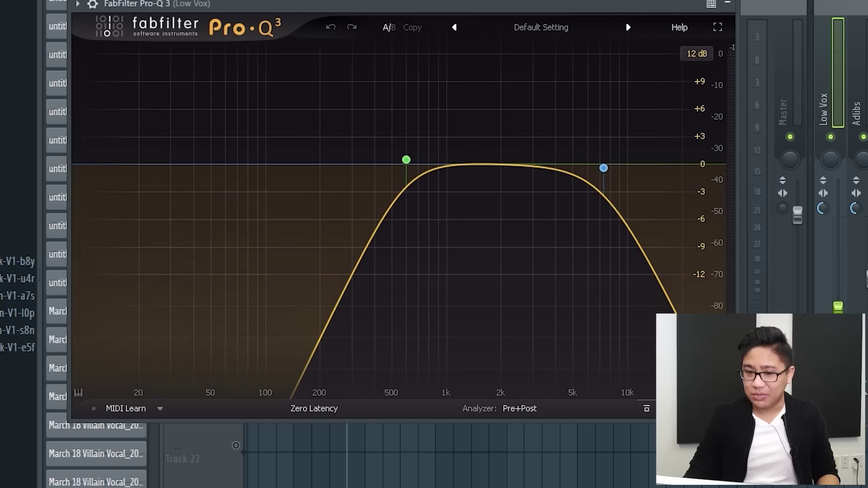
{"action": "key", "text": "space"}
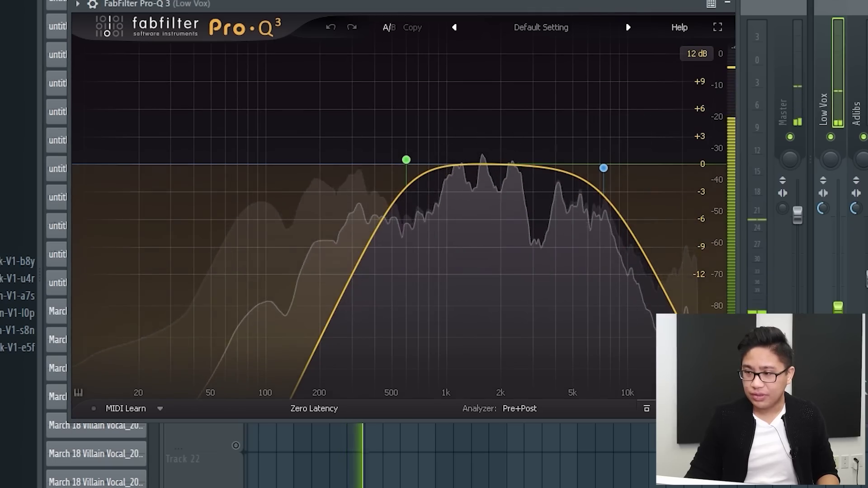
{"action": "key", "text": "space"}
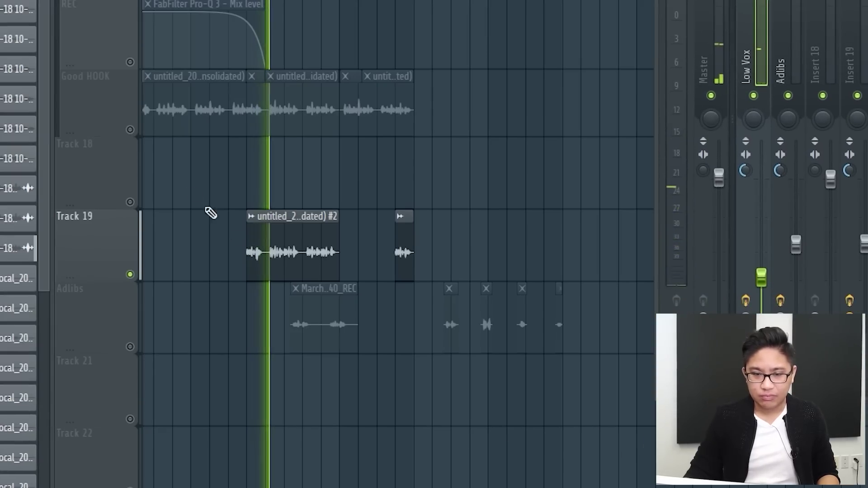
- Find the clips on the Adlibs track and examine the Adlibs channel's FabFilter Saturn and Pro-C 2 settings
{"action": "scroll", "coordinate": [132, 136], "scroll_direction": "up", "scroll_amount": 6}
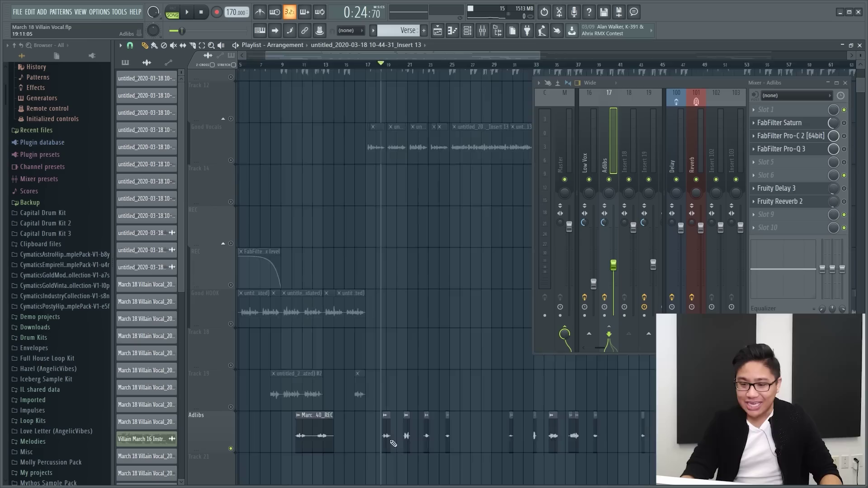
{"action": "scroll", "coordinate": [393, 444], "scroll_direction": "up", "scroll_amount": 5}
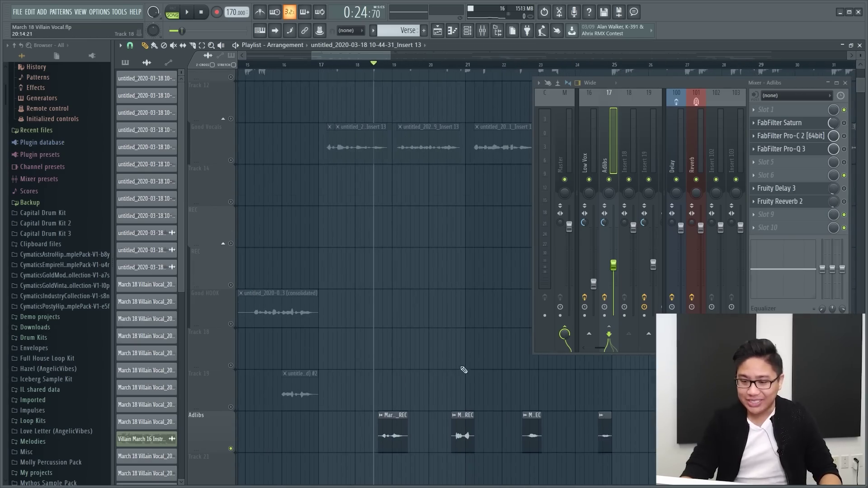
{"action": "scroll", "coordinate": [393, 444], "scroll_direction": "down", "scroll_amount": 1}
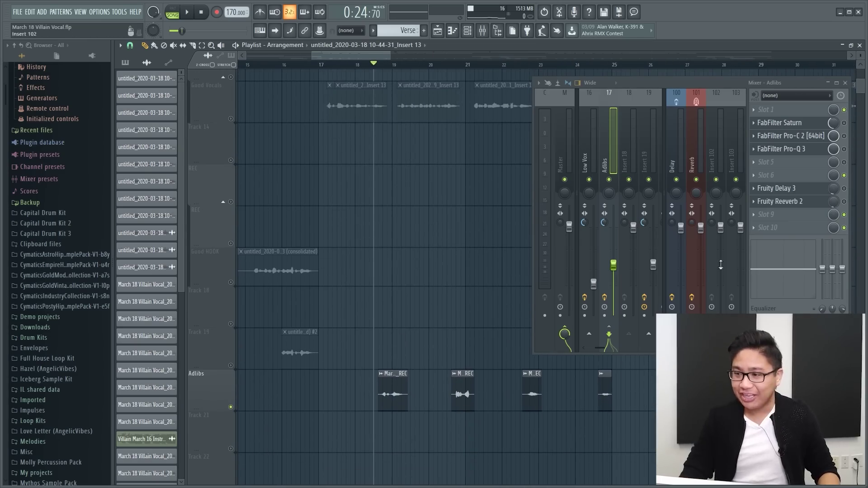
{"action": "left_click", "coordinate": [794, 126]}
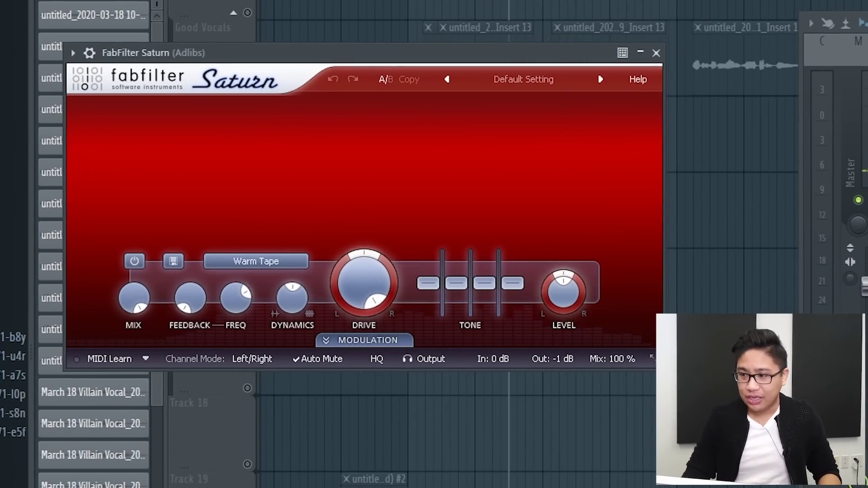
{"action": "left_click", "coordinate": [795, 137]}
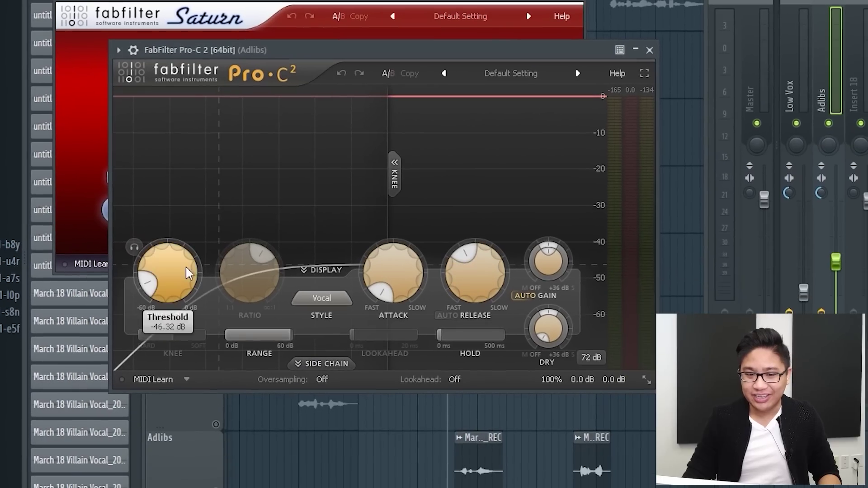
- Play the adlibs soloed and unmute the Good Vocals track to hear them together
{"action": "key", "text": "space"}
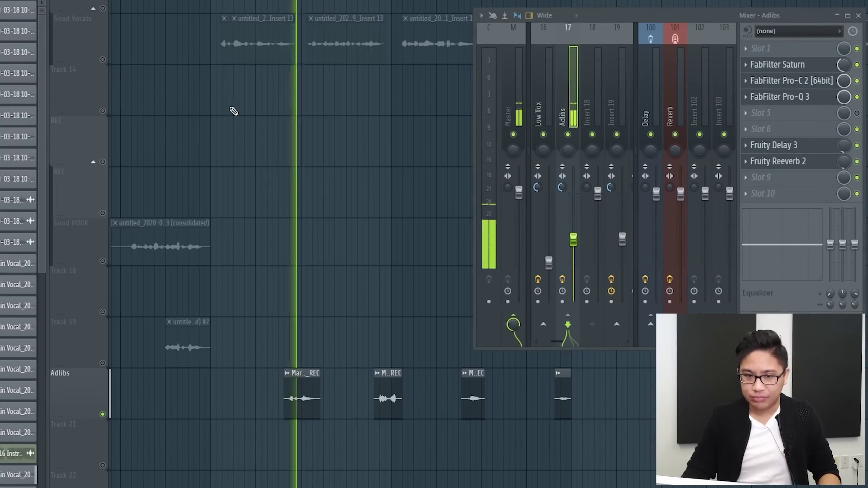
{"action": "key", "text": "space"}
{"action": "left_click", "coordinate": [103, 59]}
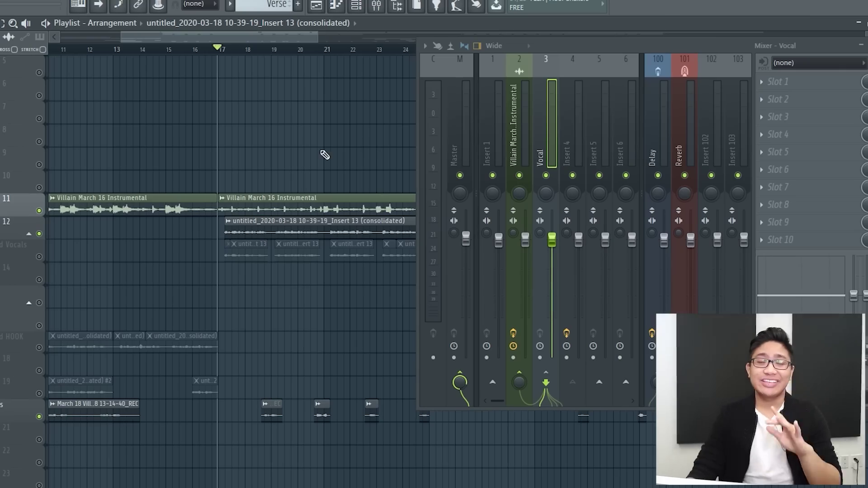
- Select the Villain March instrumental channel in the mixer and examine its Pro-MB band's ducking during playback
{"action": "scroll", "coordinate": [549, 124], "scroll_direction": "down", "scroll_amount": 6}
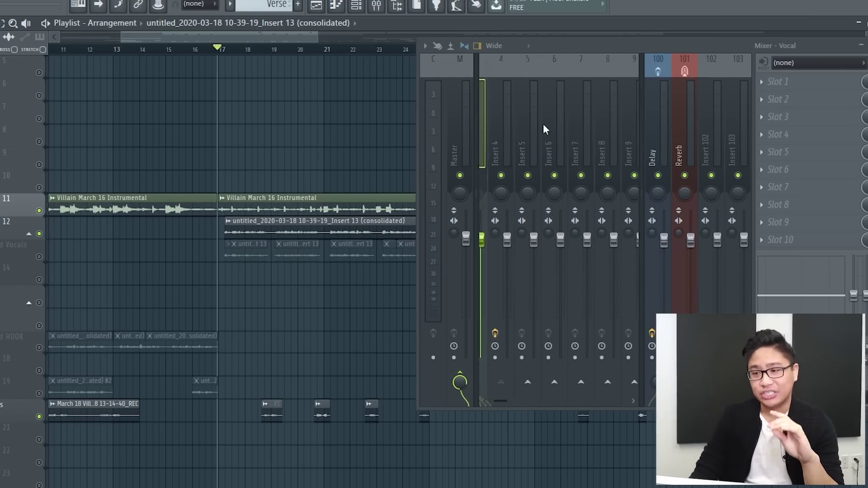
{"action": "scroll", "coordinate": [552, 141], "scroll_direction": "up", "scroll_amount": 8}
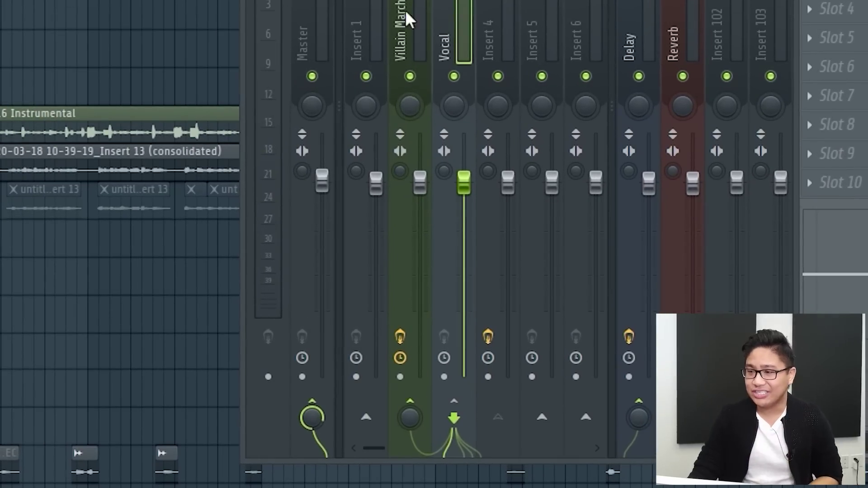
{"action": "left_click", "coordinate": [404, 25]}
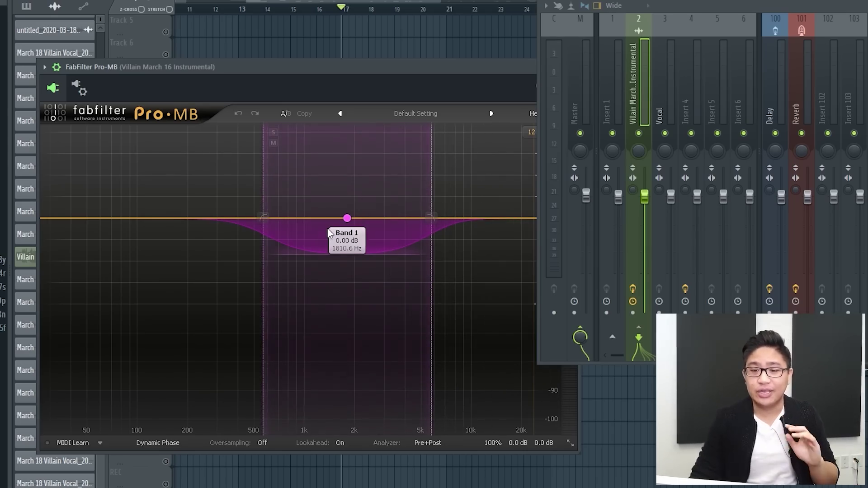
{"action": "key", "text": "space"}
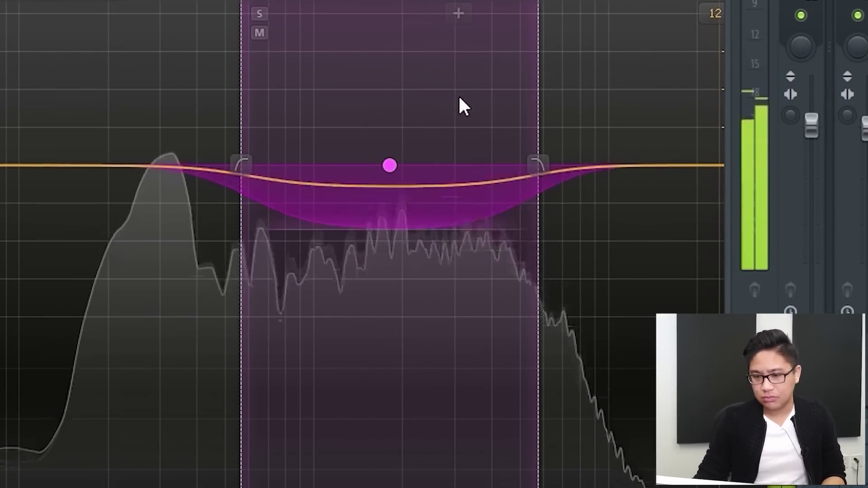
{"action": "key", "text": "space"}
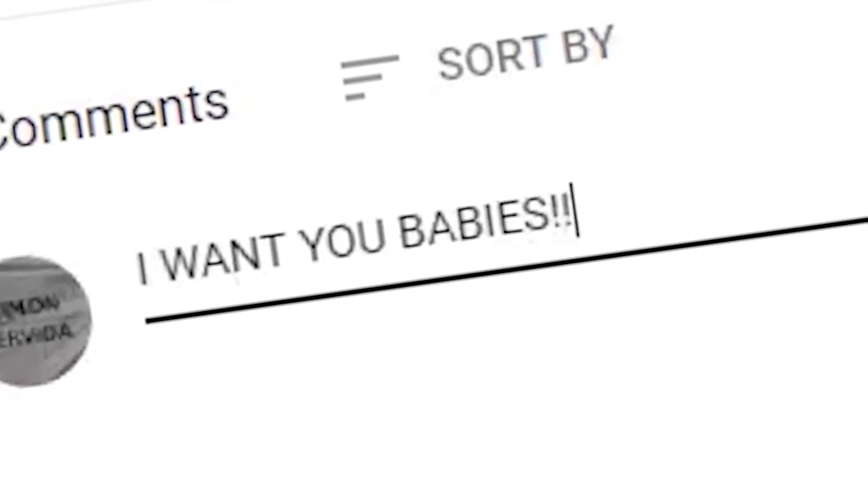
{"action": "type", "text": "!OASNOSAJNOSFN"}
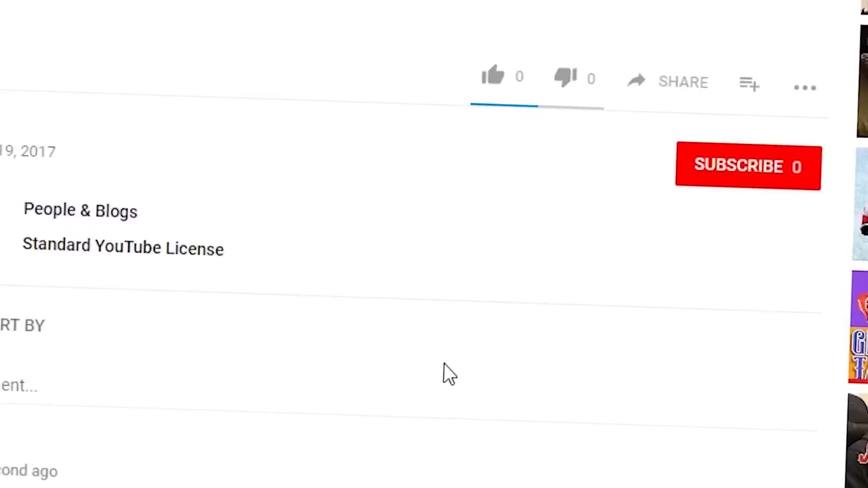
{"action": "left_click", "coordinate": [490, 77]}
{"action": "left_click", "coordinate": [788, 417]}
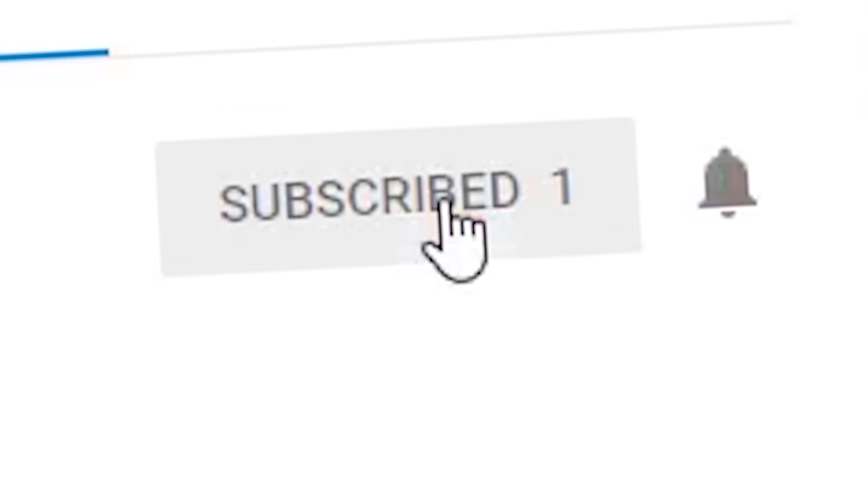